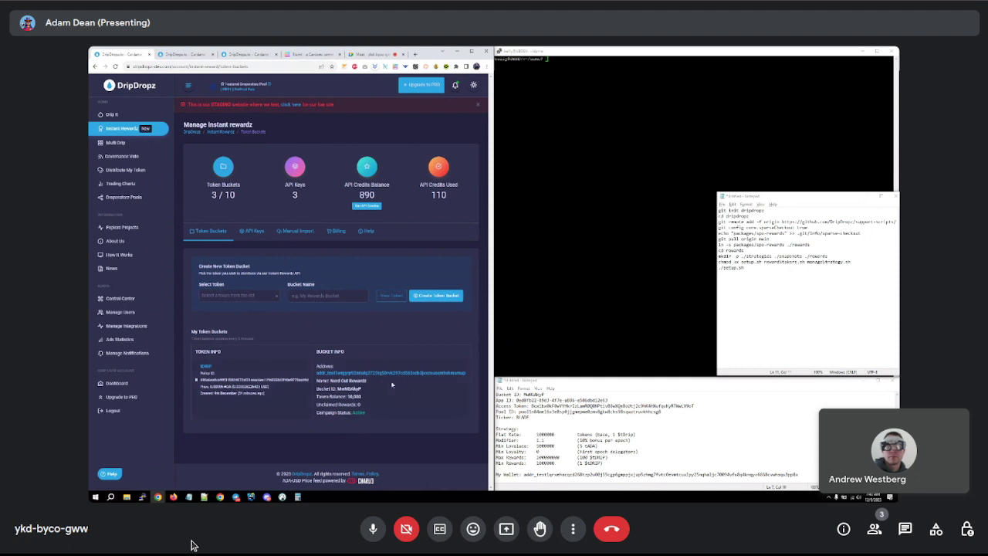
Step: Look up the App ID and access token on the DripDropz API Keys page, then return to the setup terminal
left_click(258, 231)
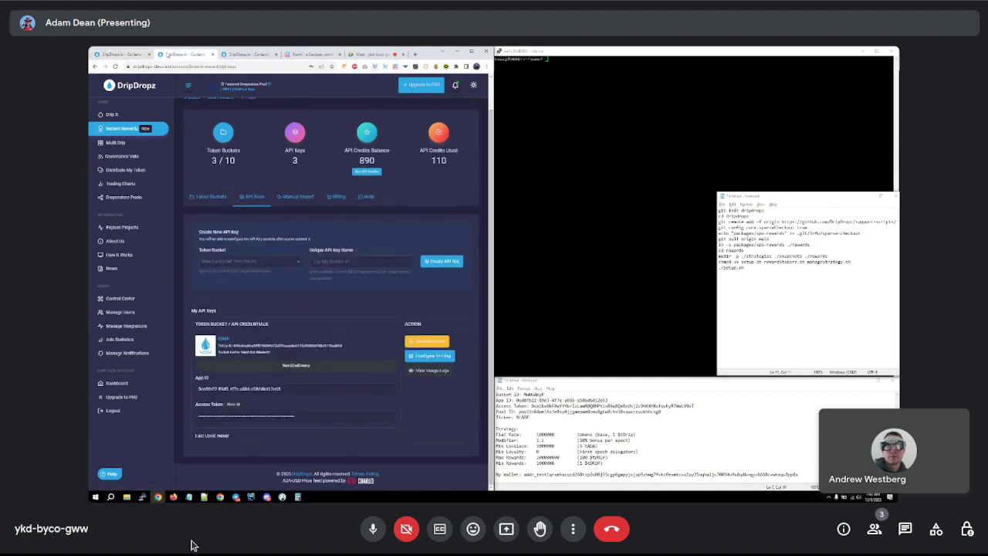
left_click(116, 67)
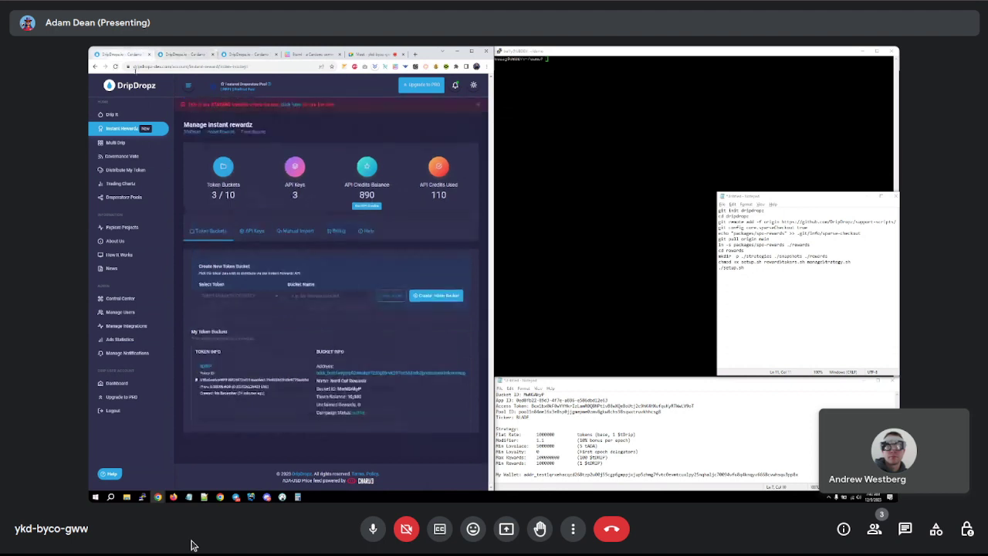
left_click(571, 115)
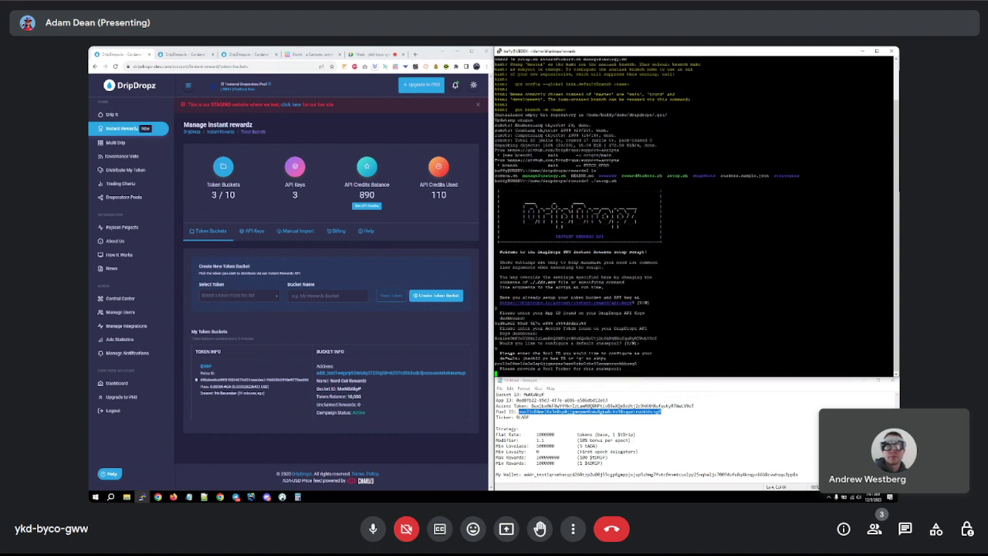
Step: Copy the pool ticker from the notes and submit it at the setup prompt
left_click_drag(518, 417, 527, 416)
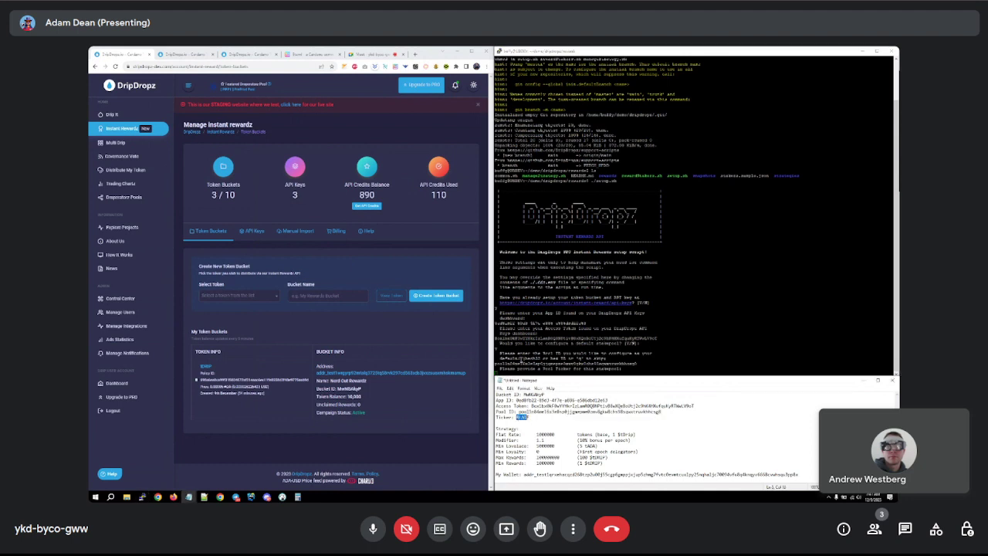
left_click(521, 358)
right_click(521, 359)
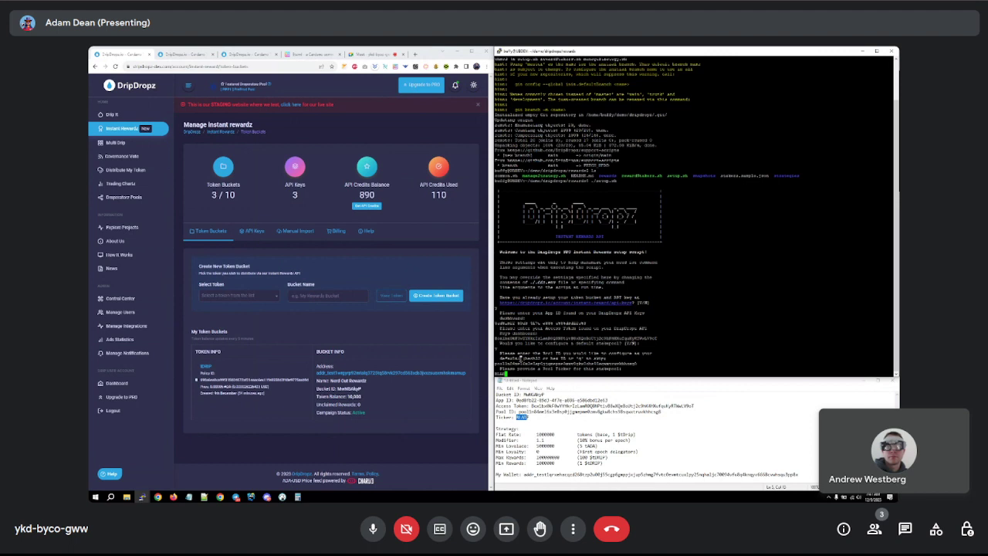
key("Return")
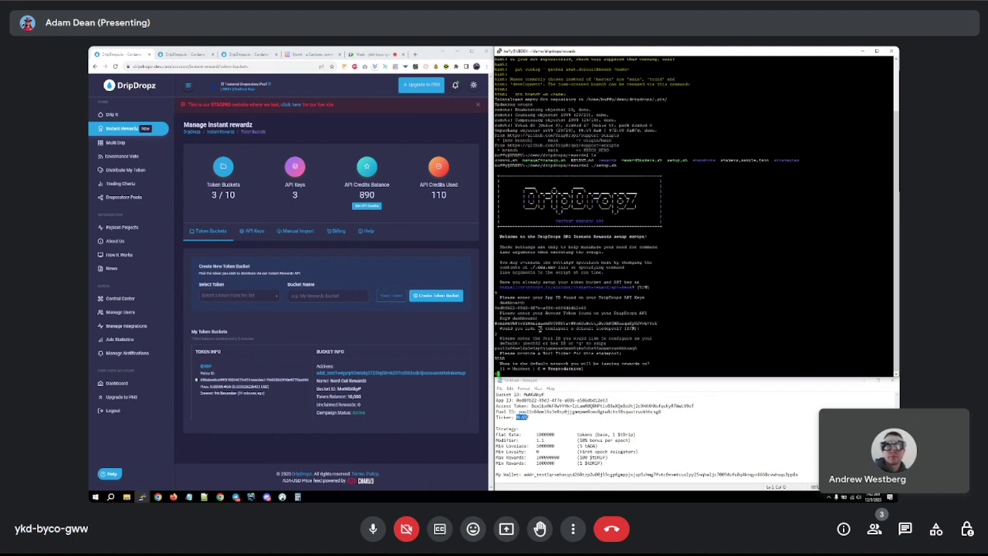
Step: Choose network 0 (preproduction), confirm saving to ./.env, and start typing ./manageStrategy.sh
type("0")
key("Return")
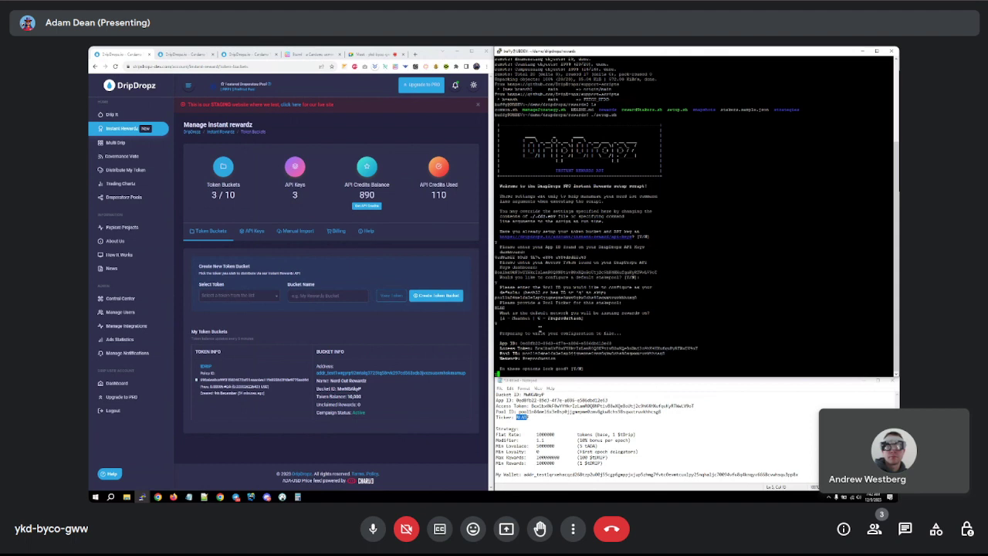
type("y")
key("Return")
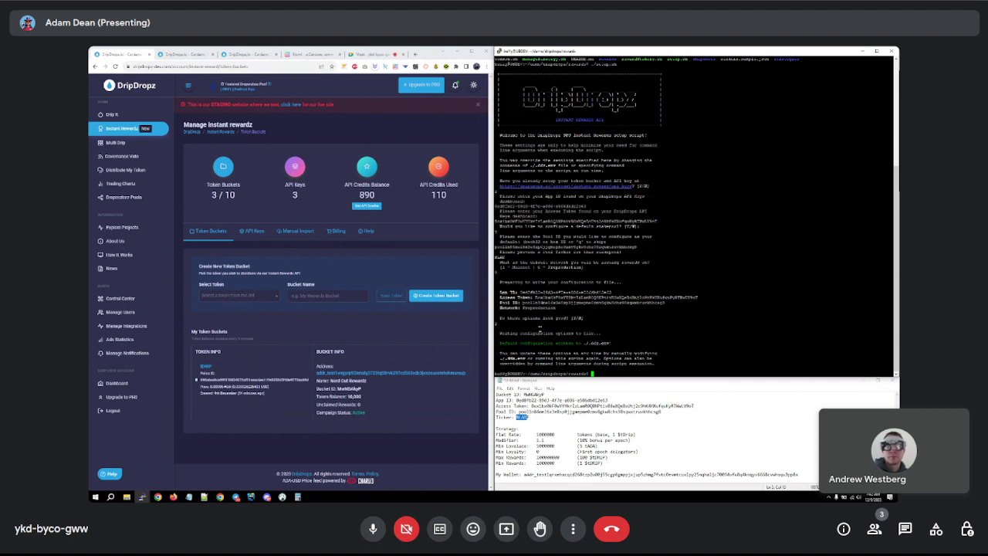
type("./")
type("manageTok")
key("BackSpace")
key("BackSpace")
key("BackSpace")
Step: Launch ./manageStrategy.sh and choose option 1 to create a new strategy
type("Strategy.m")
type("h")
key("Return")
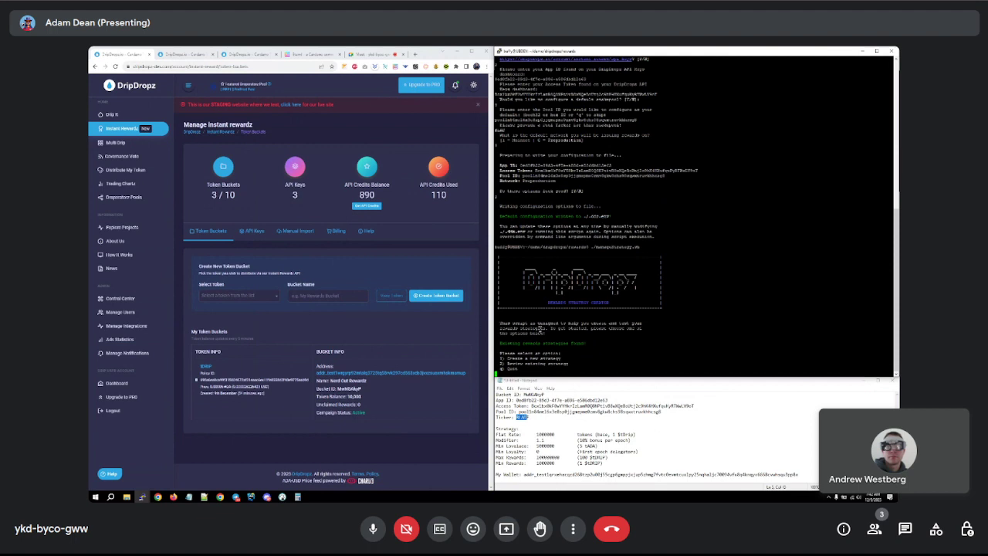
type("1")
key("Return")
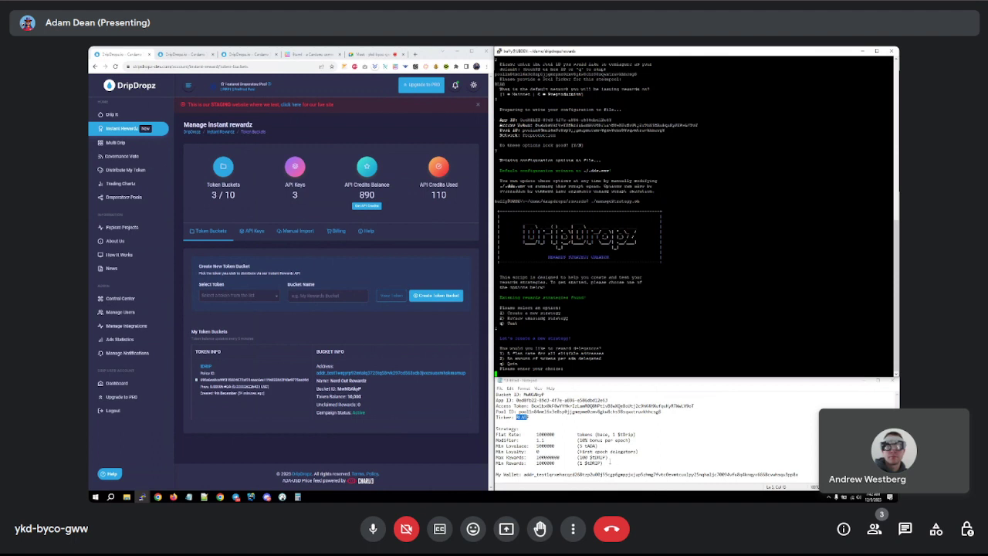
Step: Pick flat rate (option 1) and set 10000 tokens per address, checking the planned values in the notes
left_click_drag(610, 460, 496, 434)
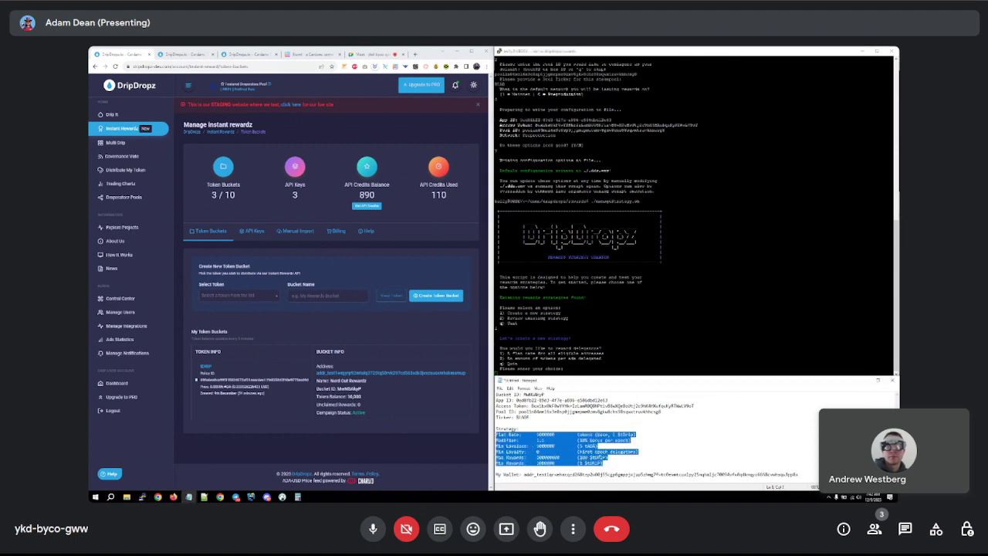
left_click(601, 452)
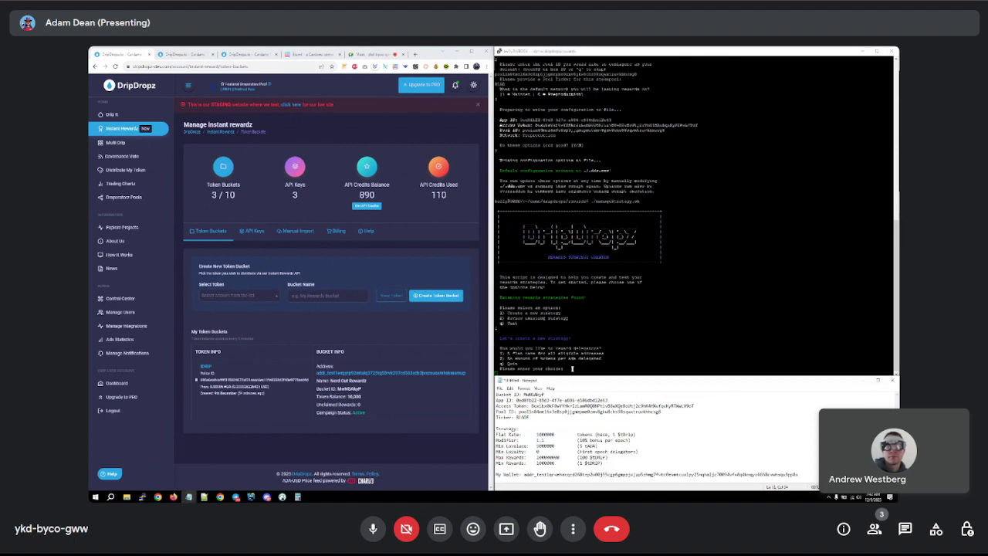
left_click(572, 368)
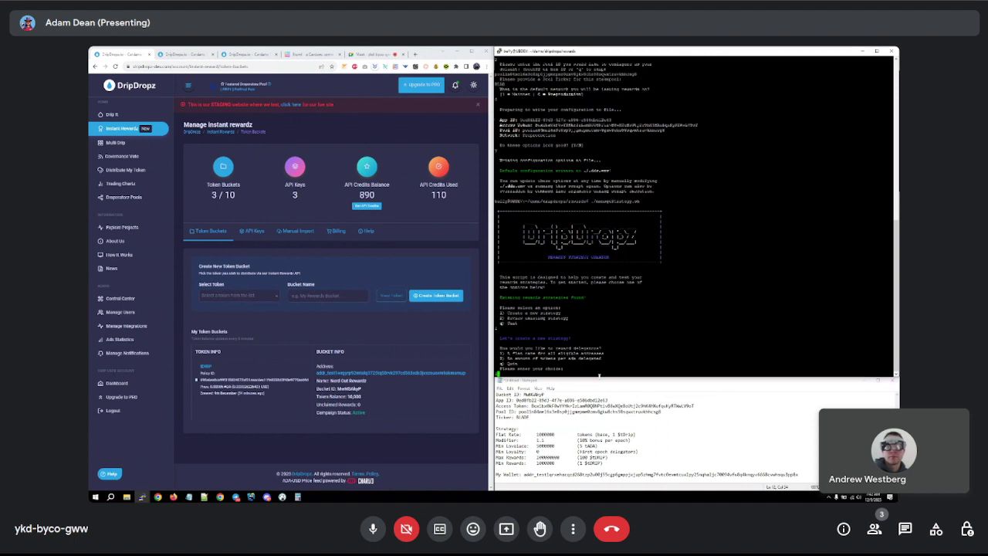
type("1")
key("Return")
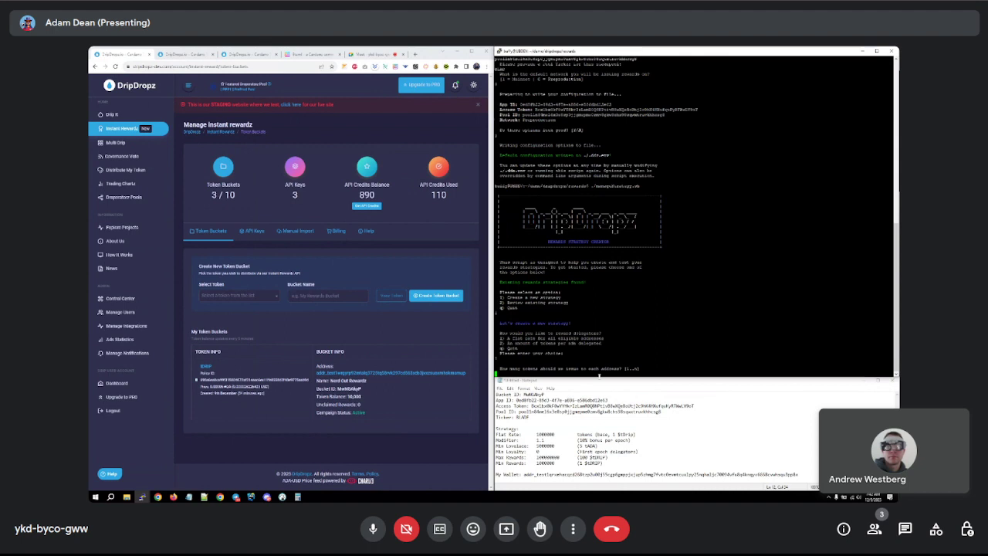
type("1000000")
key("Return")
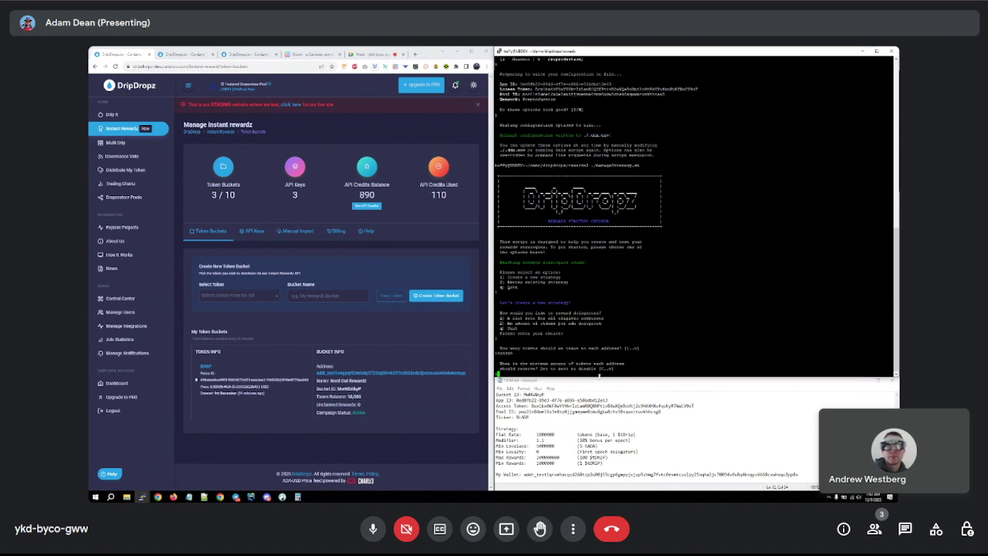
Step: Set the strategy's minimum to 1000 and maximum to 1000000 tokens per address
type("100000")
key("Return")
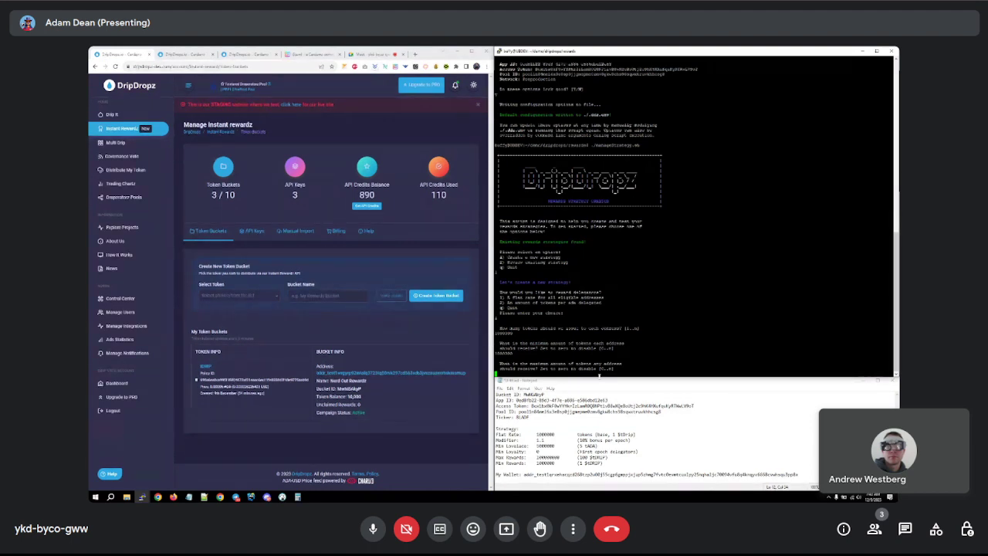
type("1000")
type("0000")
key("Return")
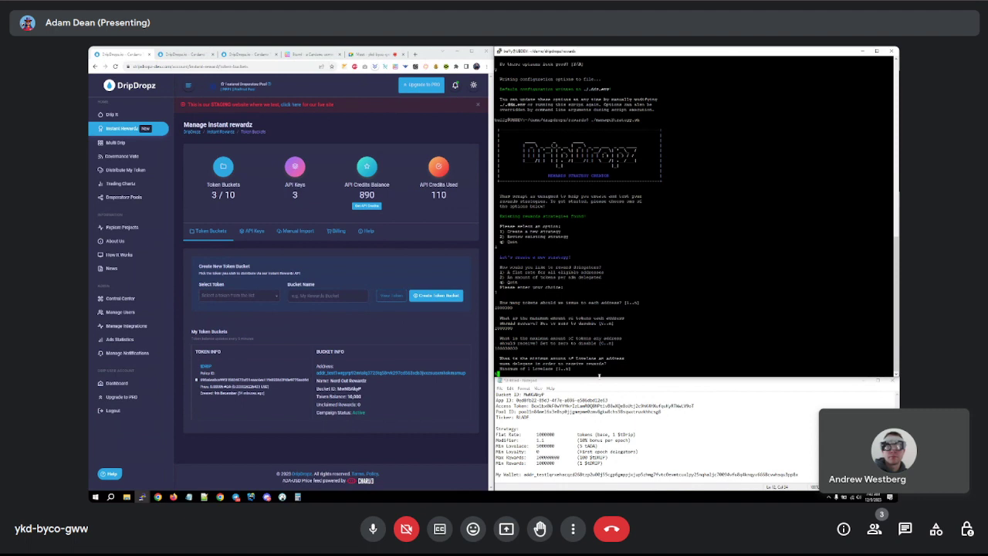
Step: Set minimum Lovelace to 5000000, accept the default epochs answer, and begin the bonus modifier with 1
type("5000000")
key("Return")
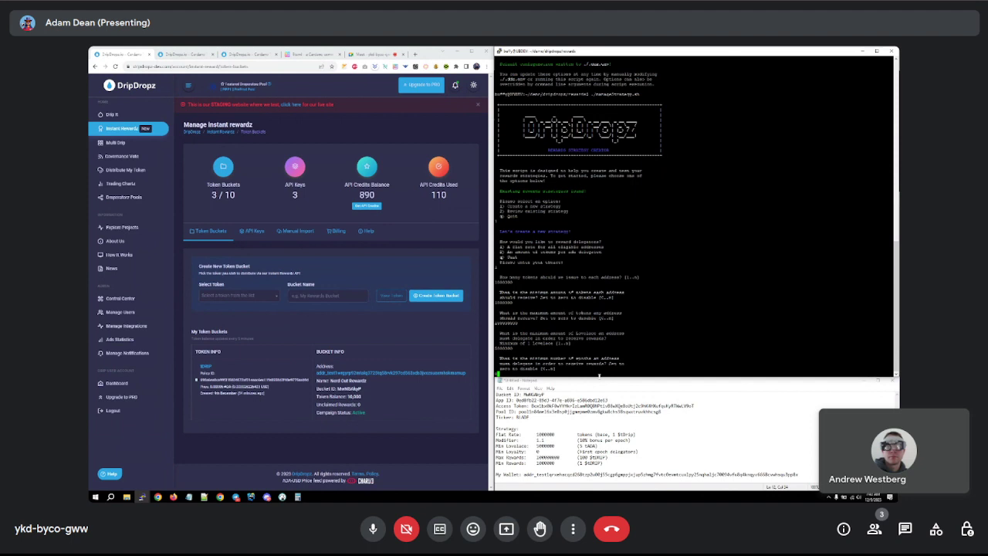
key("Return")
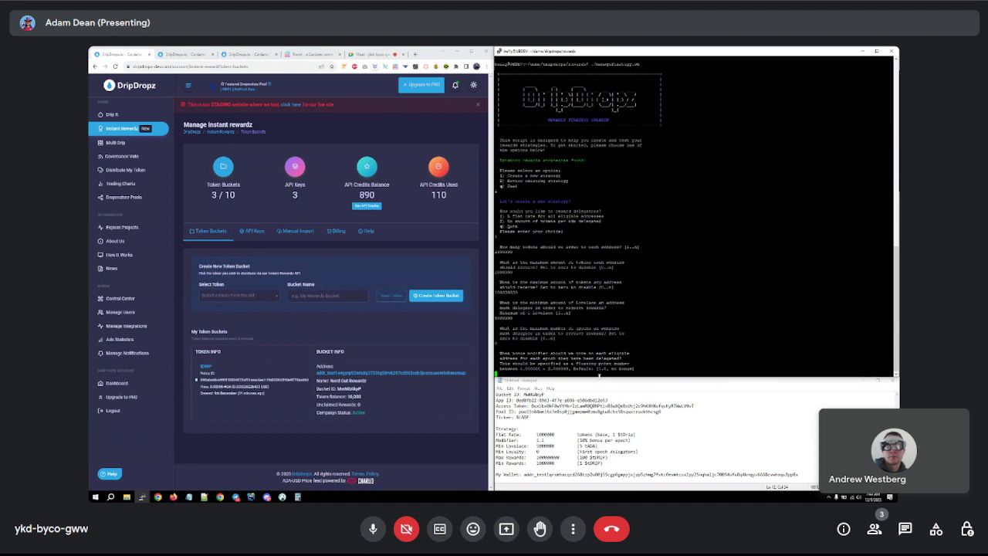
type("1.")
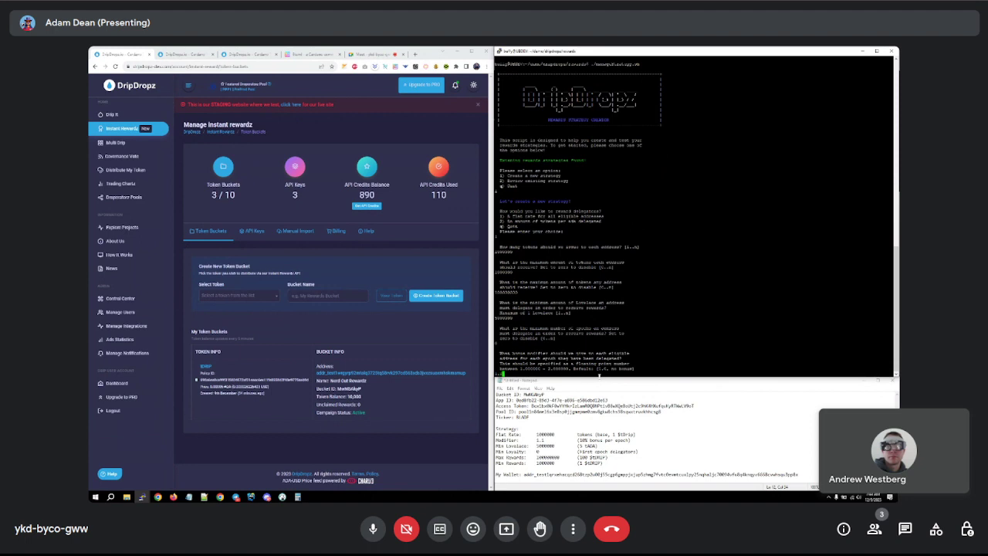